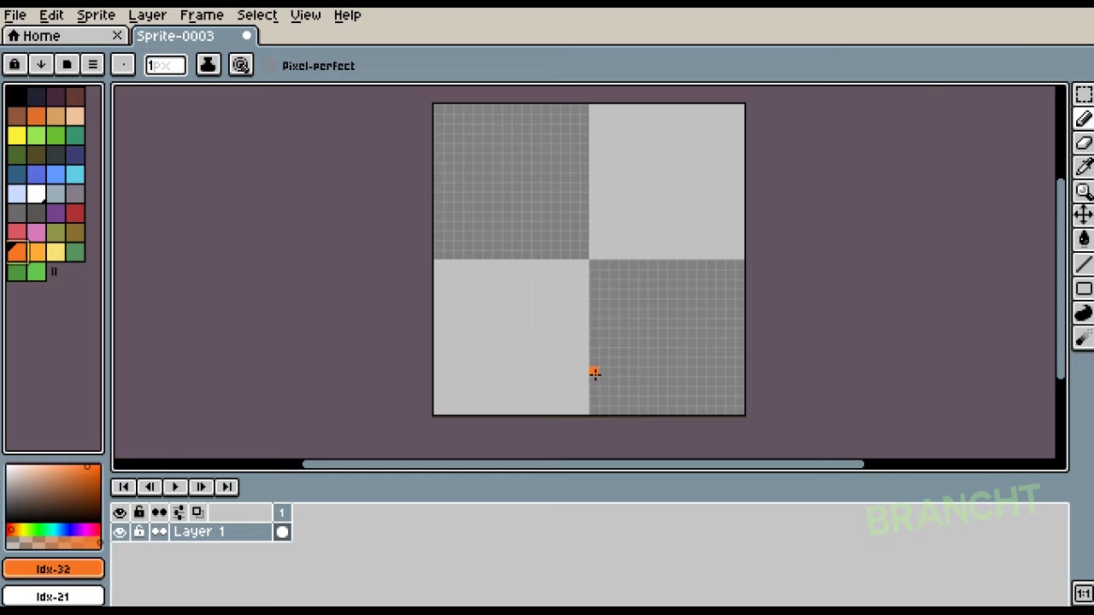
Draw the right half and top edge of a round fruit outline in orange idx-32 with the 1 px Pencil, undoing the stray pixels.
{"action": "left_click_drag", "start_coordinate": [604, 372], "coordinate": [633, 372]}
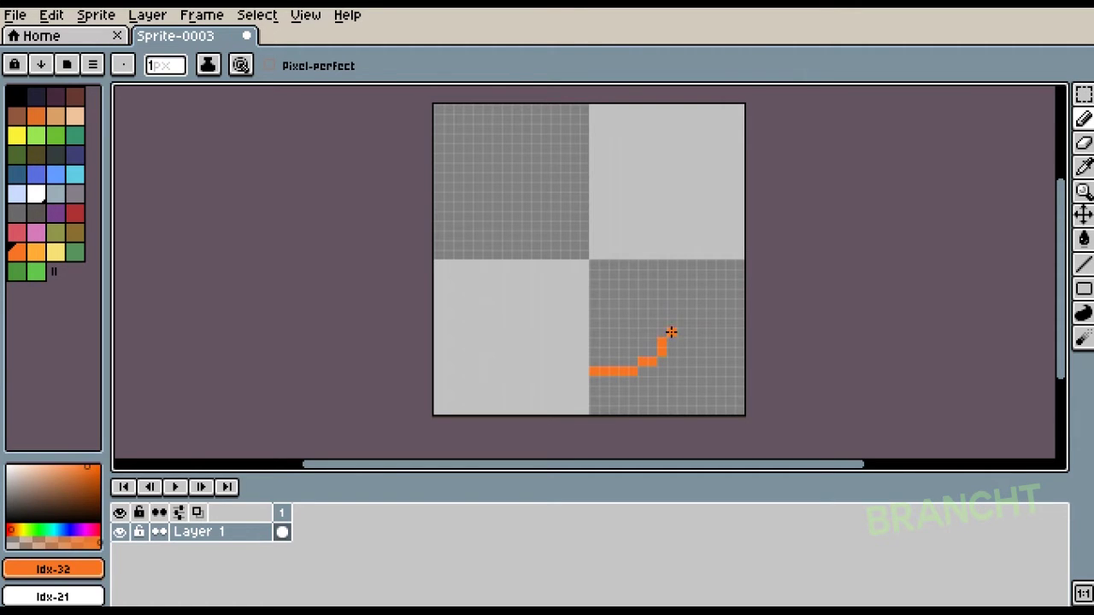
{"action": "left_click_drag", "start_coordinate": [671, 332], "coordinate": [678, 283]}
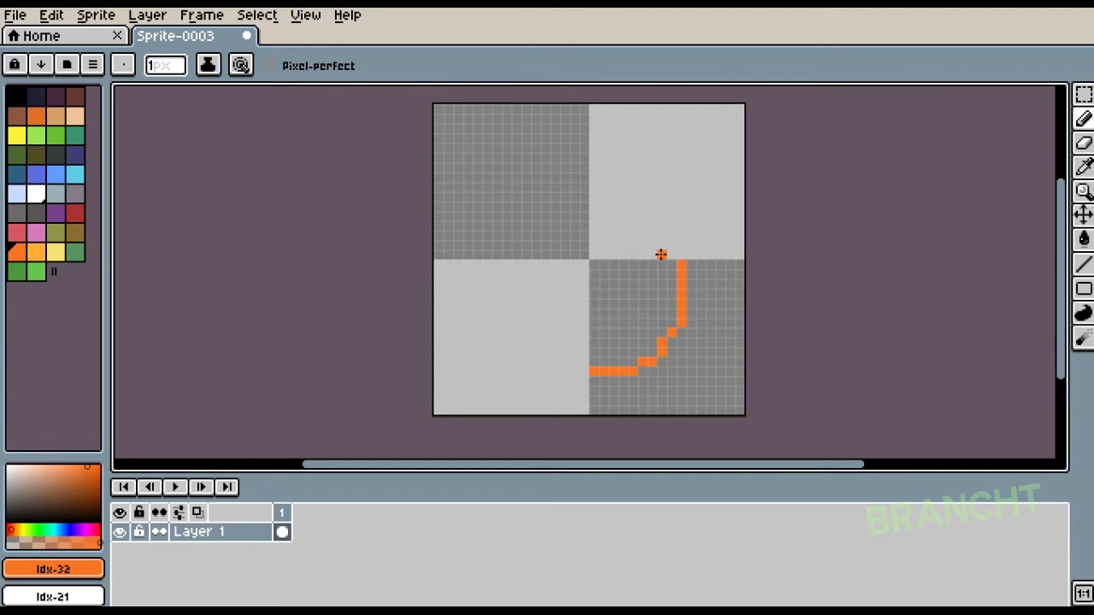
{"action": "left_click_drag", "start_coordinate": [669, 253], "coordinate": [651, 225]}
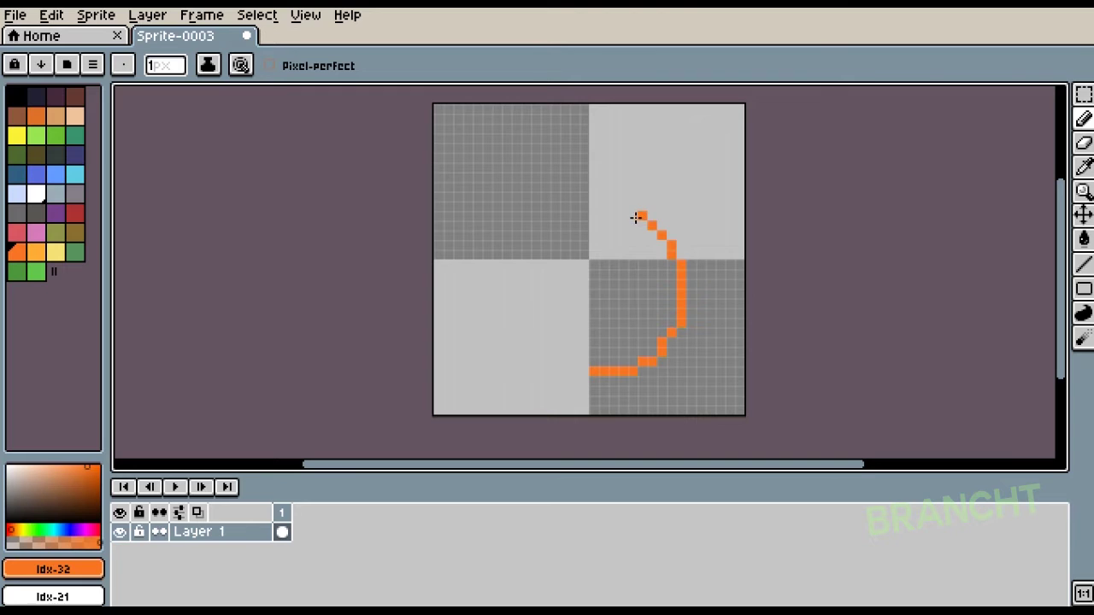
{"action": "mouse_move", "coordinate": [636, 217]}
{"action": "left_mouse_down"}
{"action": "mouse_move", "coordinate": [623, 207]}
{"action": "mouse_move", "coordinate": [555, 209]}
{"action": "left_mouse_up"}
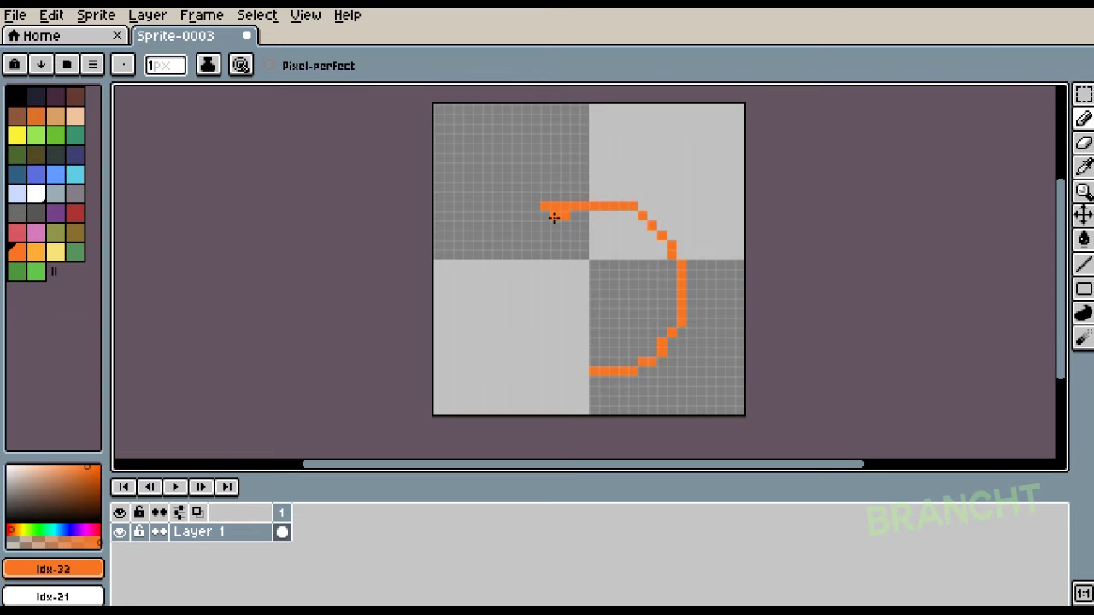
{"action": "left_click", "coordinate": [1083, 120]}
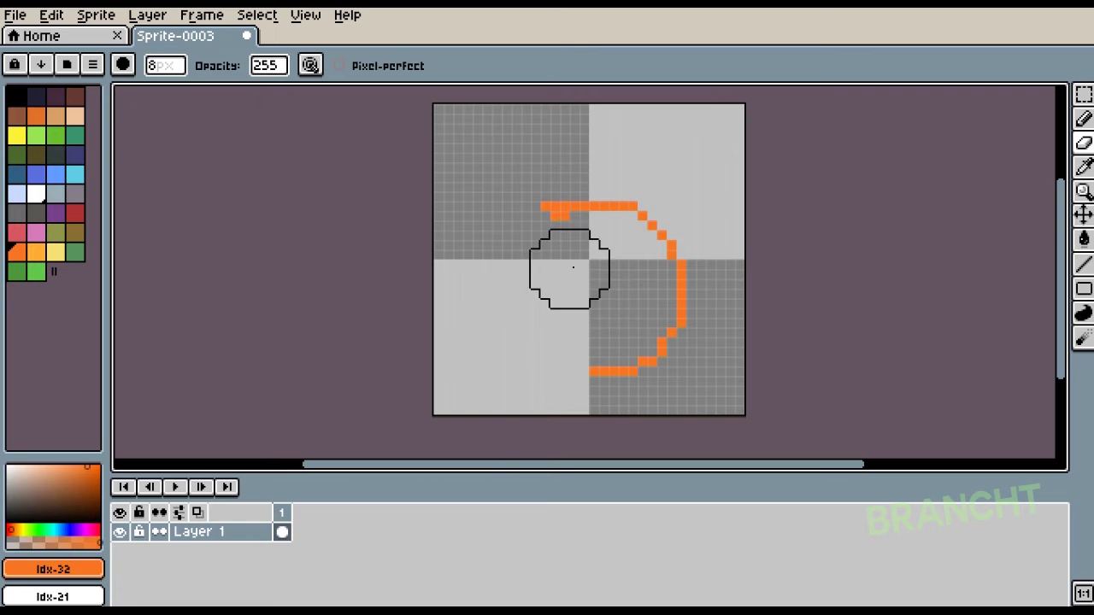
{"action": "key", "text": "ctrl+z"}
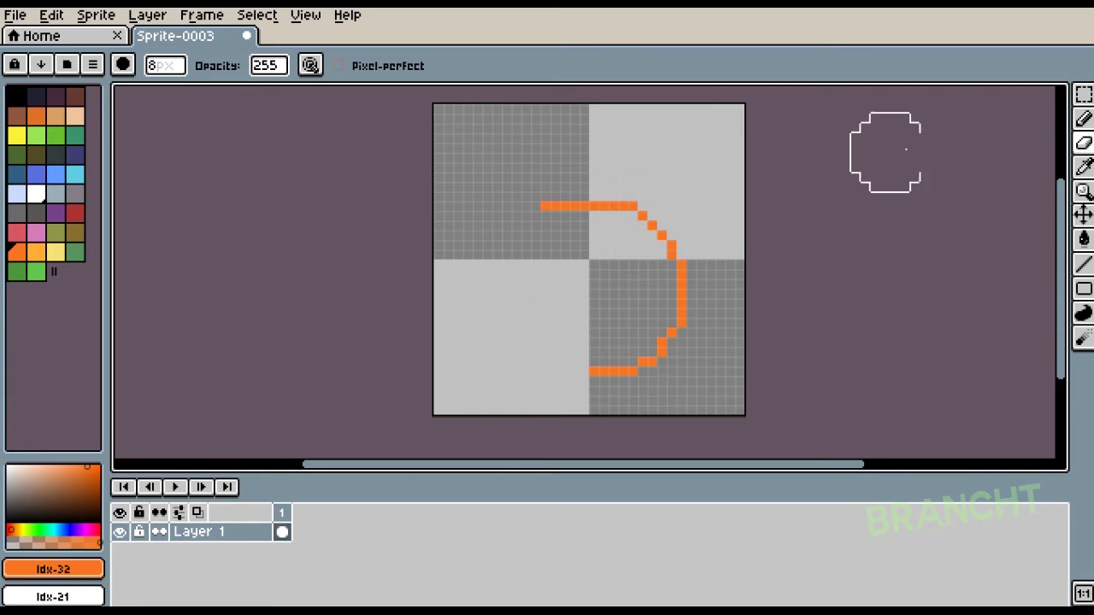
Remove the stray pixel and draw the left side and lower-left curve to close the round orange outline.
{"action": "left_click", "coordinate": [1081, 120]}
{"action": "left_click", "coordinate": [709, 216]}
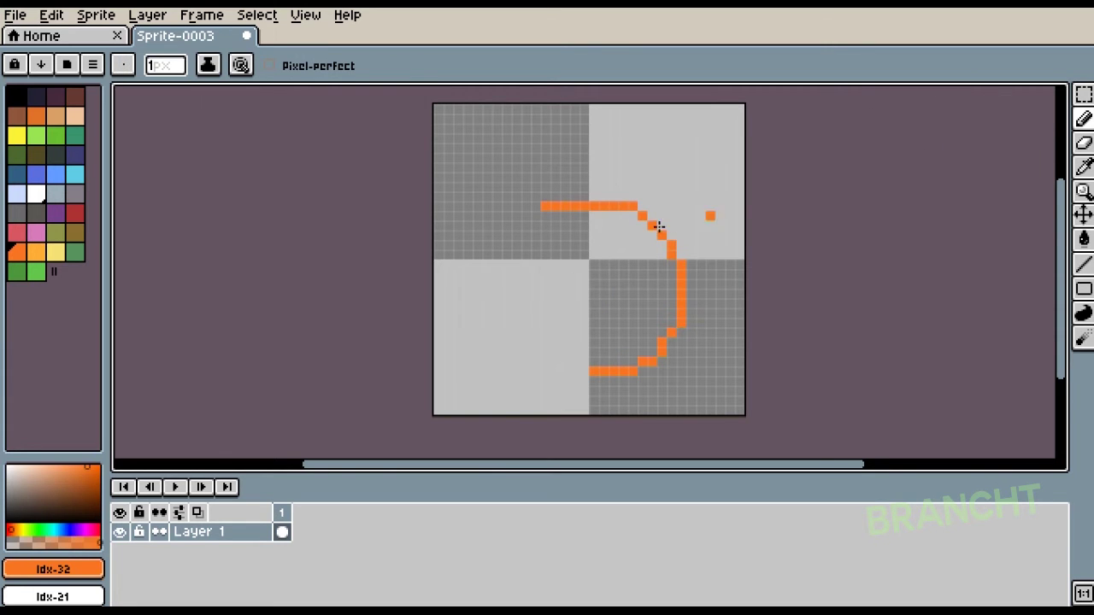
{"action": "key", "text": "ctrl+z"}
{"action": "left_click_drag", "start_coordinate": [535, 217], "coordinate": [520, 224]}
{"action": "left_click", "coordinate": [508, 252]}
{"action": "left_click_drag", "start_coordinate": [508, 254], "coordinate": [506, 334]}
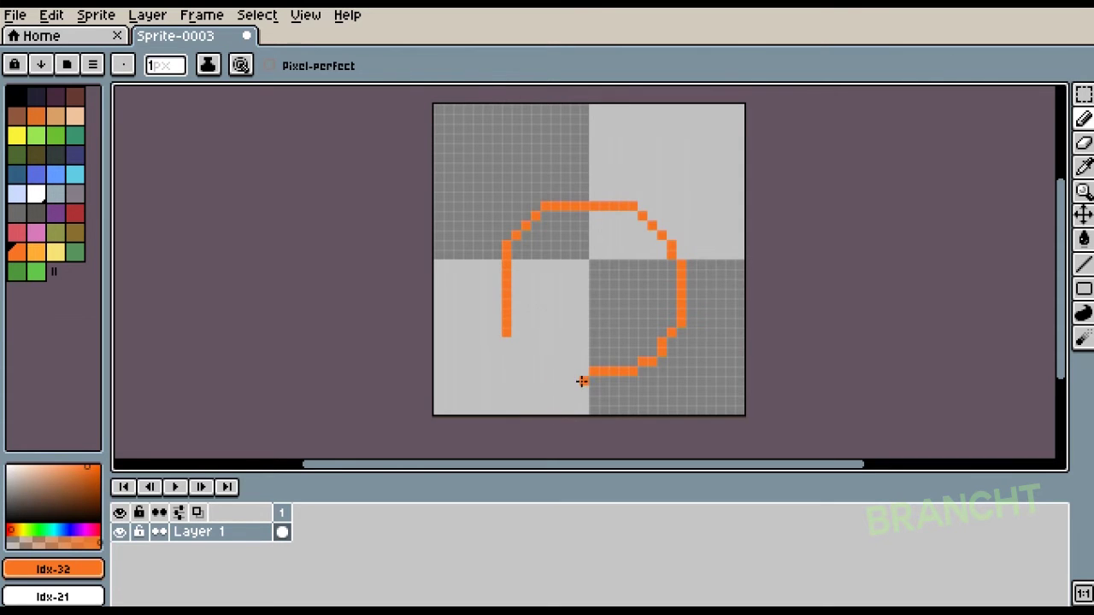
{"action": "mouse_move", "coordinate": [581, 372]}
{"action": "left_mouse_down"}
{"action": "mouse_move", "coordinate": [544, 372]}
{"action": "mouse_move", "coordinate": [517, 341]}
{"action": "left_mouse_up"}
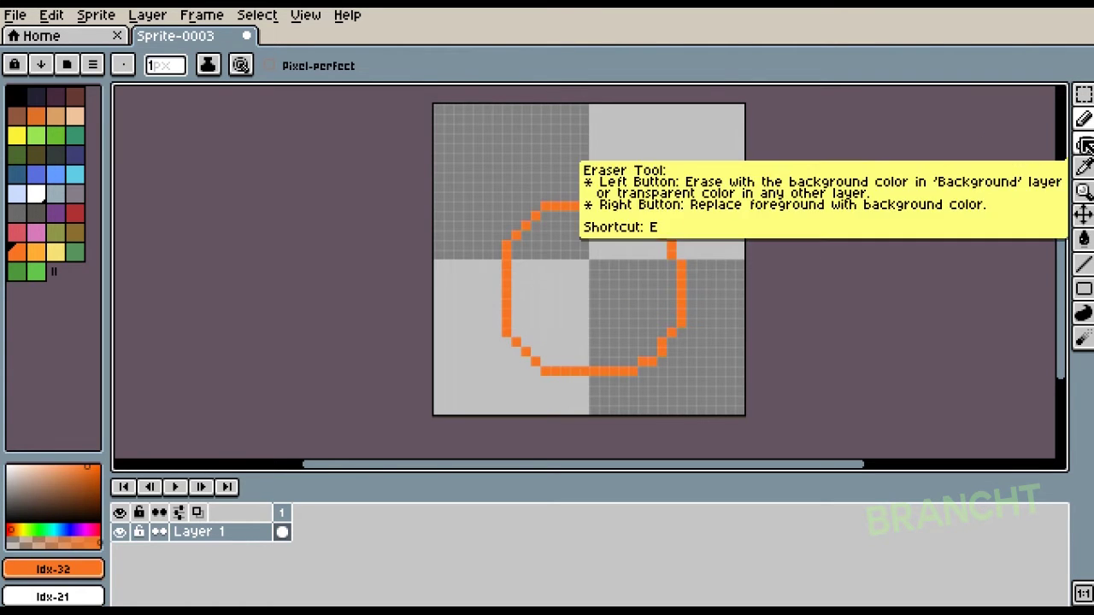
Erase the outline's lower-left corner pixel, shift the lower-left diagonal one pixel right, and fill the gap with the Pencil.
{"action": "left_click", "coordinate": [1084, 143]}
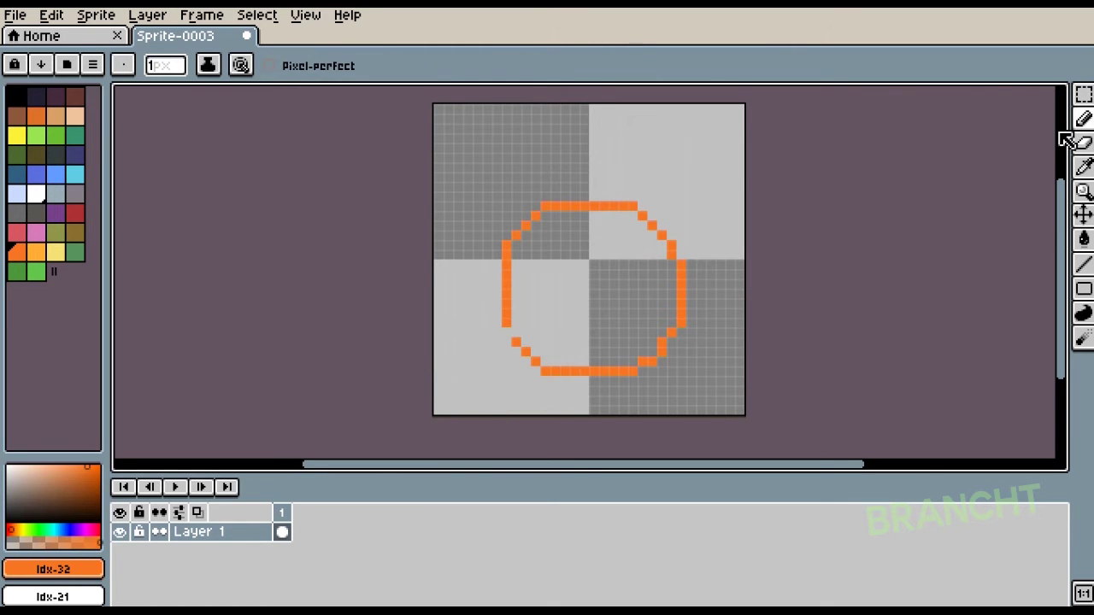
{"action": "left_click", "coordinate": [1084, 94]}
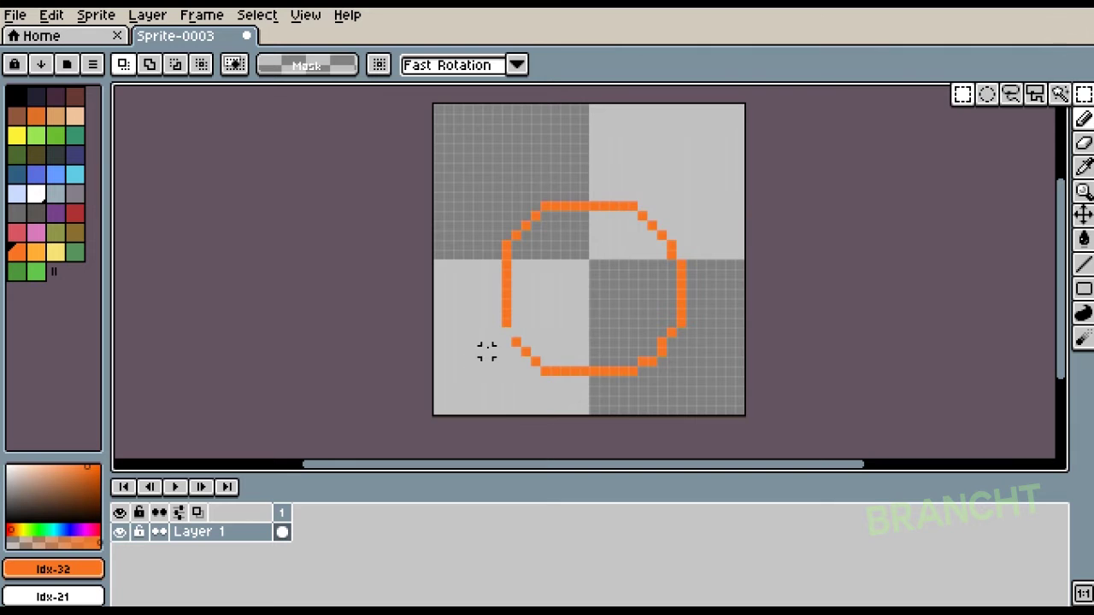
{"action": "left_click_drag", "start_coordinate": [494, 329], "coordinate": [561, 387]}
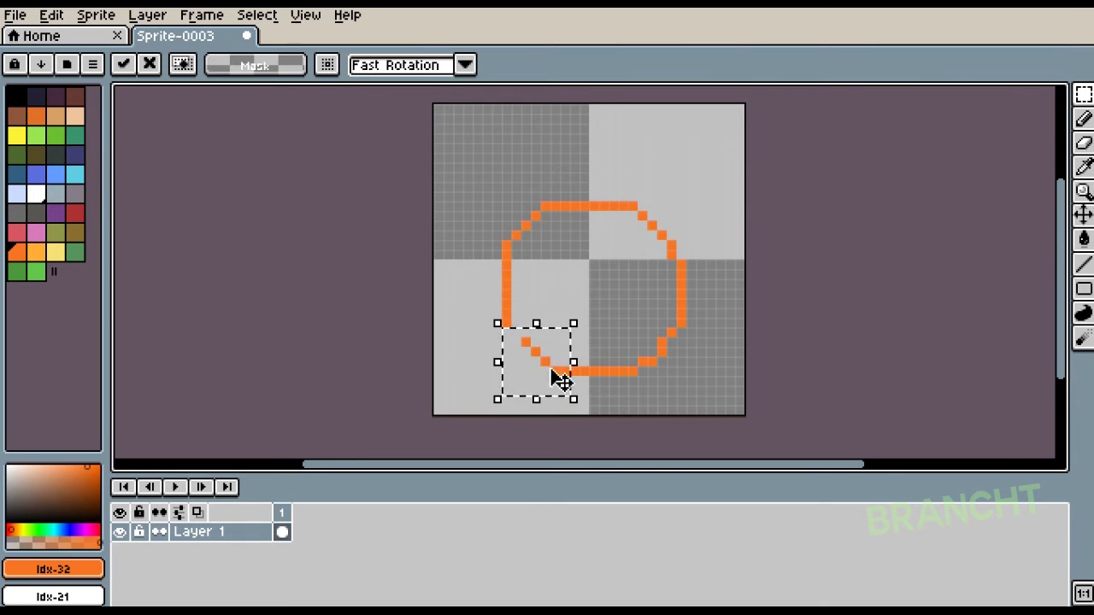
{"action": "left_click", "coordinate": [462, 325]}
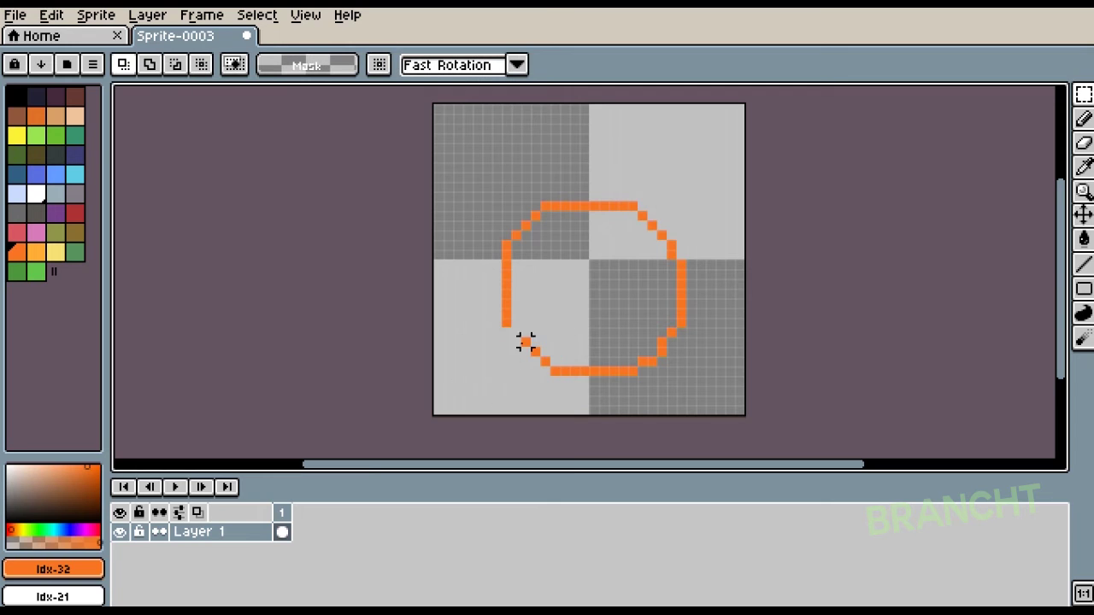
{"action": "left_click", "coordinate": [1083, 119]}
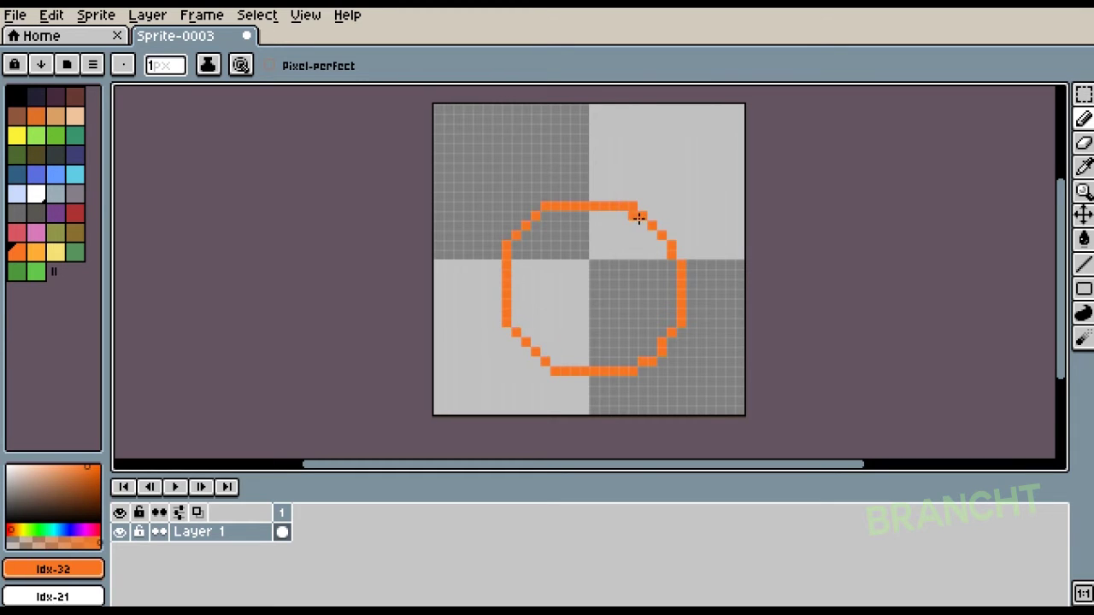
Paint an orange shadow crescent along the inner right and lower-right edge of the fruit.
{"action": "left_click_drag", "start_coordinate": [648, 228], "coordinate": [660, 244]}
{"action": "mouse_move", "coordinate": [671, 262]}
{"action": "left_mouse_down"}
{"action": "mouse_move", "coordinate": [664, 244]}
{"action": "mouse_move", "coordinate": [662, 318]}
{"action": "mouse_move", "coordinate": [669, 288]}
{"action": "mouse_move", "coordinate": [674, 317]}
{"action": "left_mouse_up"}
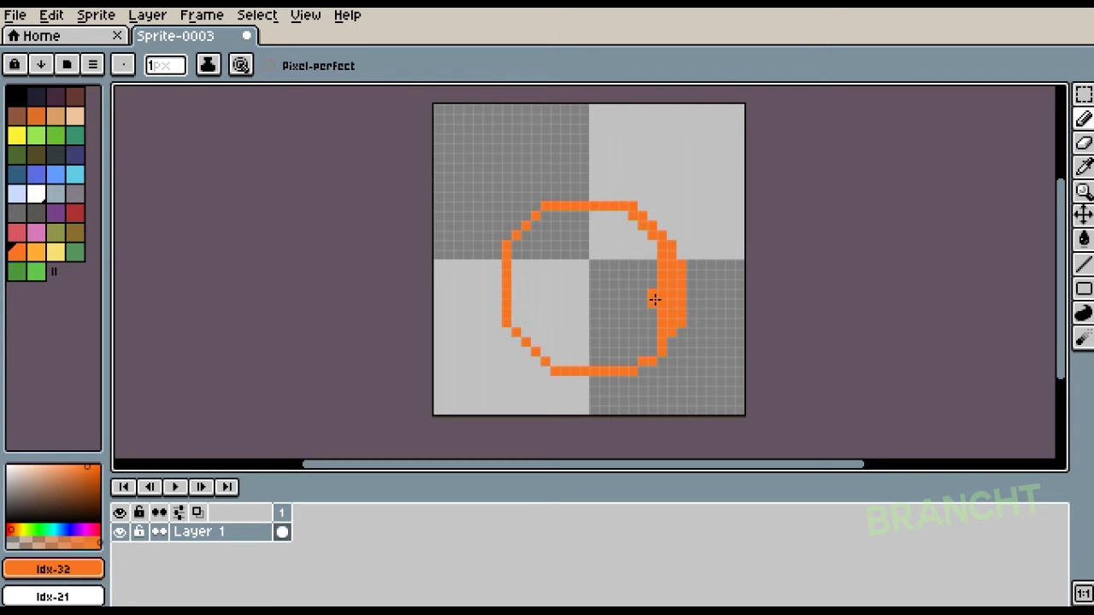
{"action": "mouse_move", "coordinate": [654, 298]}
{"action": "left_mouse_down"}
{"action": "mouse_move", "coordinate": [600, 364]}
{"action": "mouse_move", "coordinate": [648, 347]}
{"action": "mouse_move", "coordinate": [634, 341]}
{"action": "mouse_move", "coordinate": [656, 315]}
{"action": "left_mouse_up"}
Fill the inside of the fruit with light orange idx-33 using the Paint Bucket.
{"action": "left_click", "coordinate": [38, 251]}
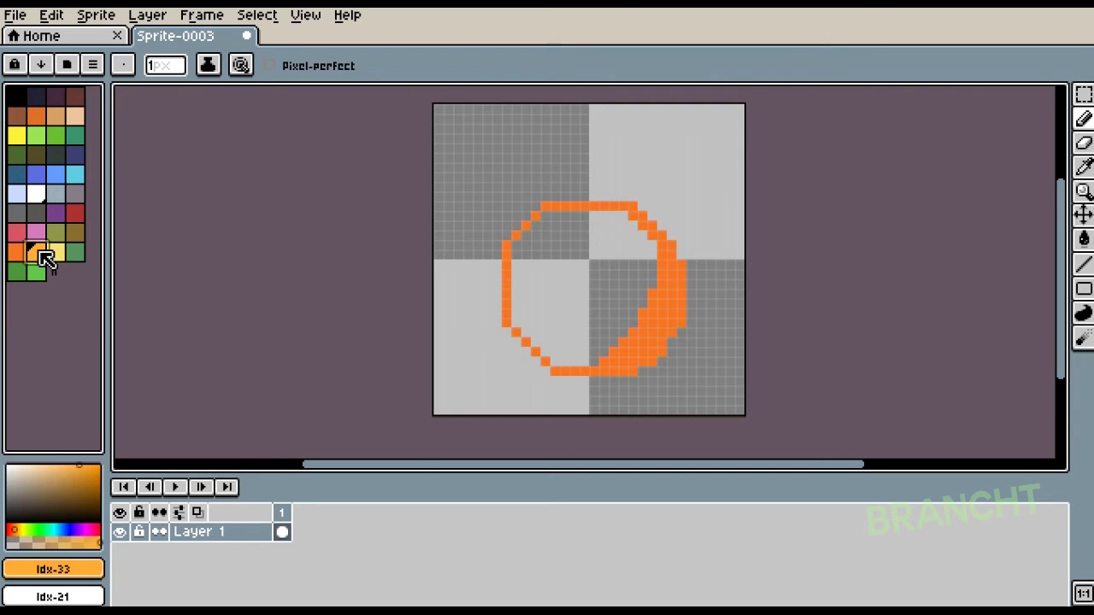
{"action": "left_click", "coordinate": [1084, 238]}
{"action": "left_click", "coordinate": [557, 282]}
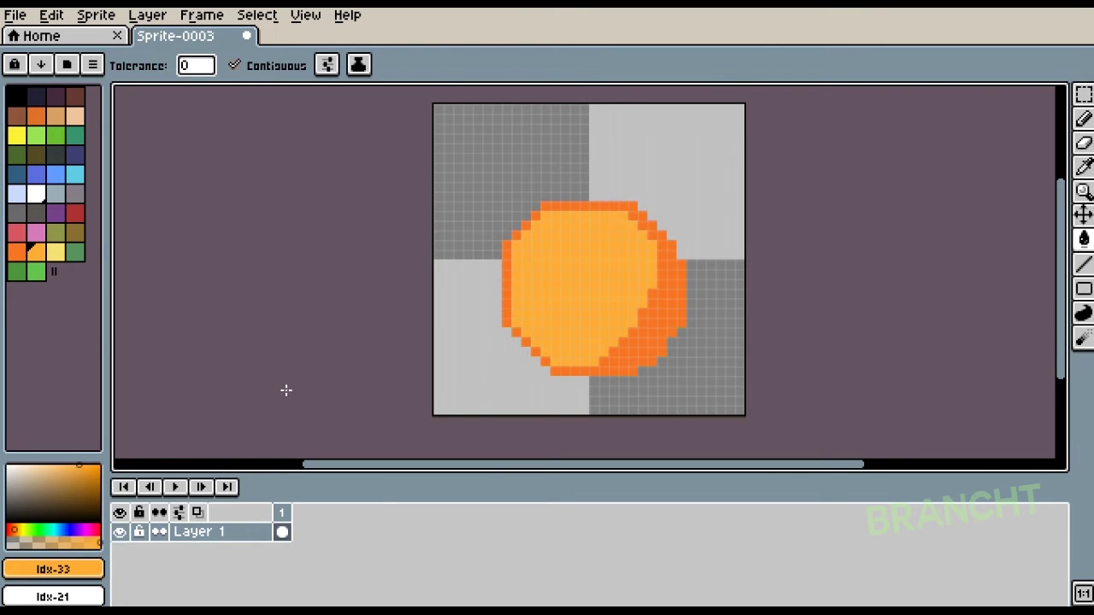
Scatter single darker orange idx-32 pixels over the fruit's lower-right area as peel texture.
{"action": "left_click", "coordinate": [17, 252]}
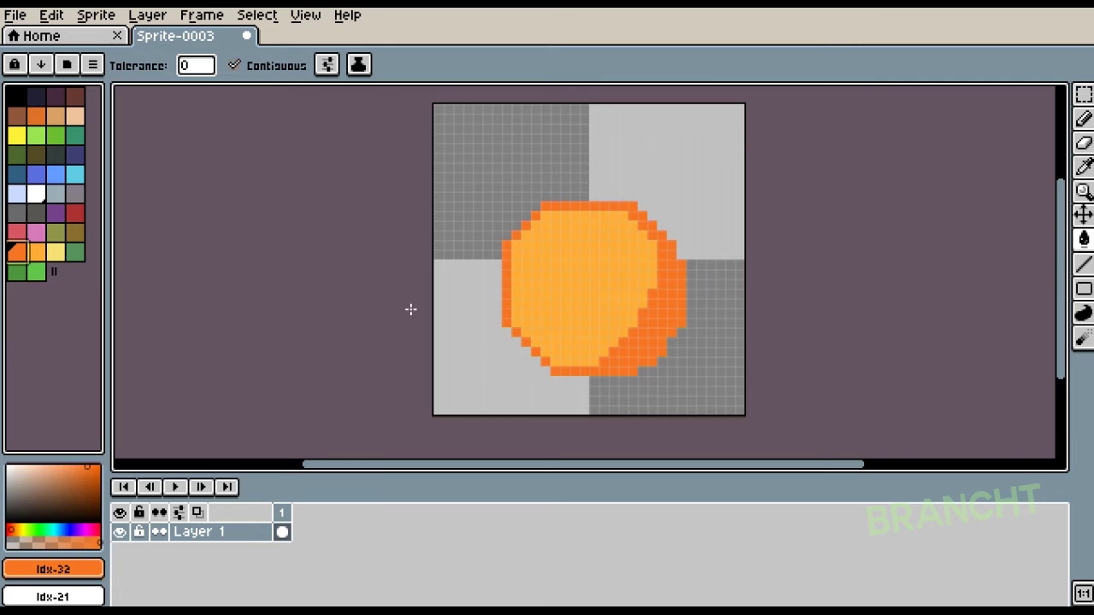
{"action": "left_click", "coordinate": [1084, 119]}
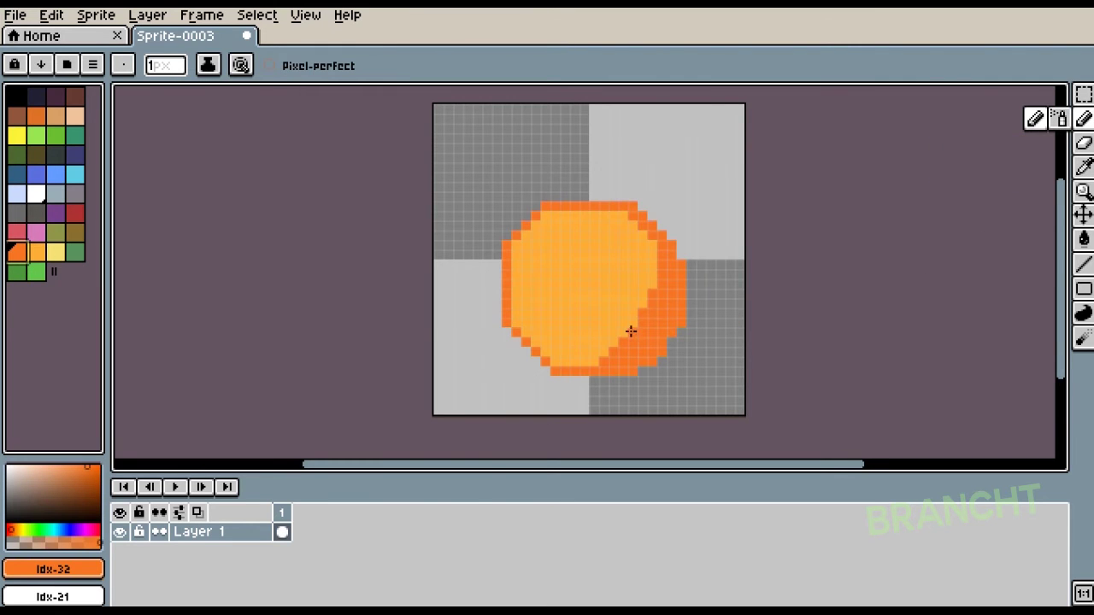
{"action": "left_click_drag", "start_coordinate": [621, 303], "coordinate": [607, 318]}
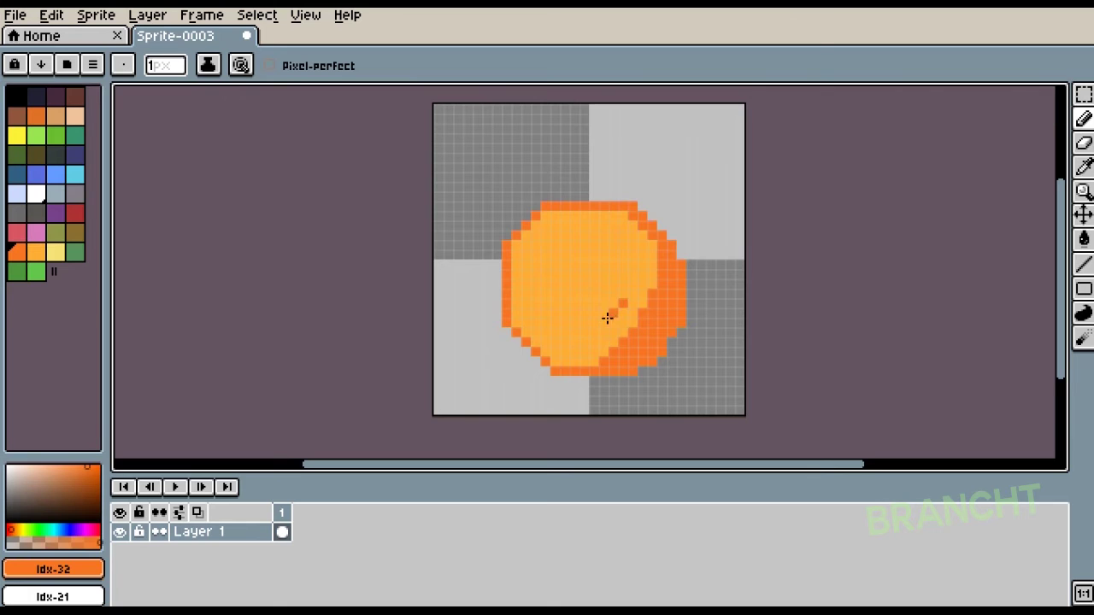
{"action": "left_click", "coordinate": [603, 322]}
{"action": "left_click", "coordinate": [604, 293]}
{"action": "left_click", "coordinate": [623, 273]}
{"action": "left_click", "coordinate": [604, 302]}
{"action": "key", "text": "ctrl+z"}
{"action": "left_click", "coordinate": [584, 322]}
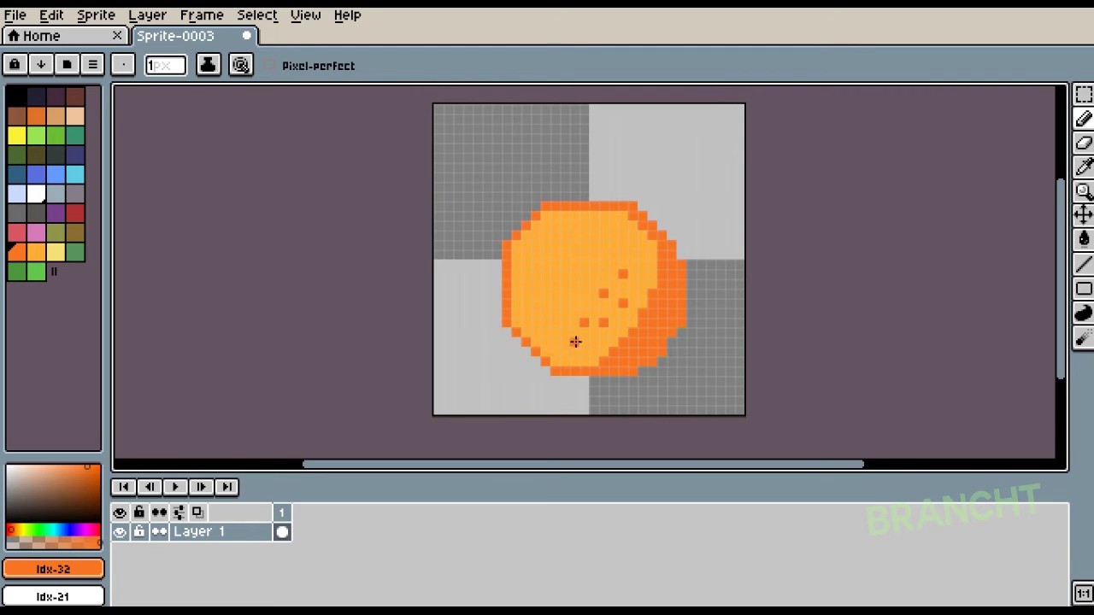
{"action": "left_click", "coordinate": [584, 350]}
{"action": "left_click", "coordinate": [563, 343]}
Paint a pale yellow idx-34 highlight on the fruit's upper left and trim its lower edge with light orange idx-33.
{"action": "key", "text": "bracketright"}
{"action": "key", "text": "bracketright"}
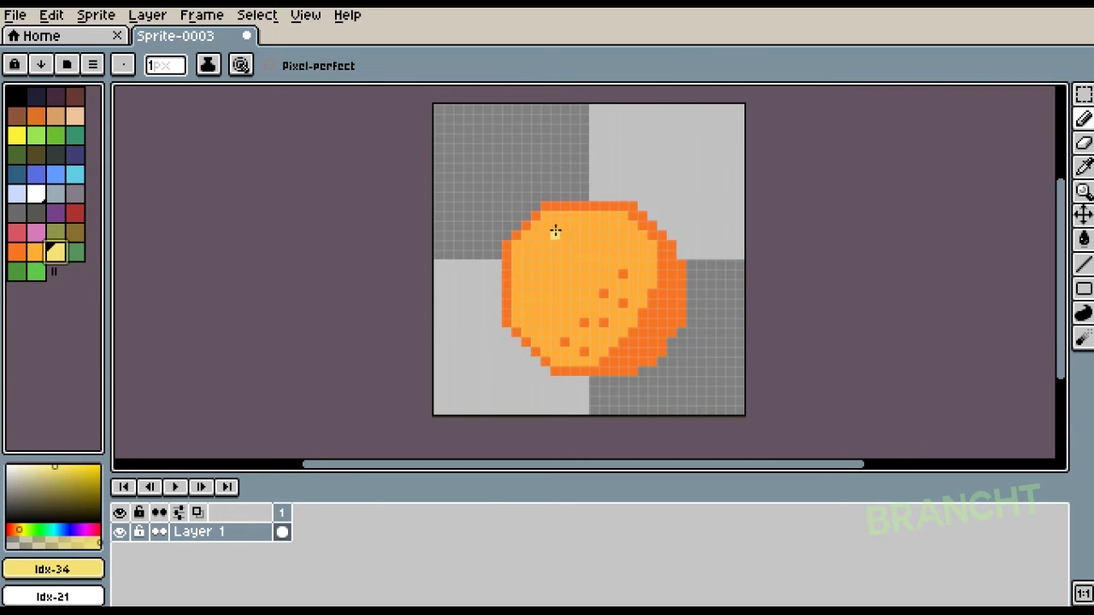
{"action": "mouse_move", "coordinate": [555, 226]}
{"action": "left_mouse_down"}
{"action": "mouse_move", "coordinate": [564, 226]}
{"action": "mouse_move", "coordinate": [524, 250]}
{"action": "mouse_move", "coordinate": [524, 305]}
{"action": "mouse_move", "coordinate": [542, 290]}
{"action": "mouse_move", "coordinate": [530, 264]}
{"action": "mouse_move", "coordinate": [553, 266]}
{"action": "mouse_move", "coordinate": [549, 247]}
{"action": "mouse_move", "coordinate": [531, 257]}
{"action": "left_mouse_up"}
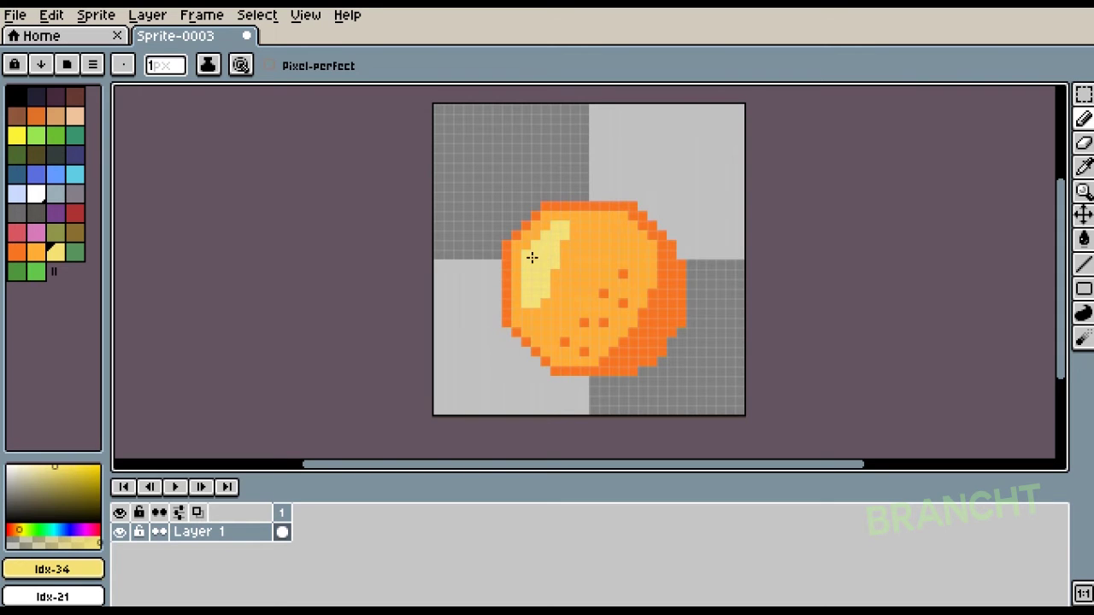
{"action": "left_click", "coordinate": [35, 253]}
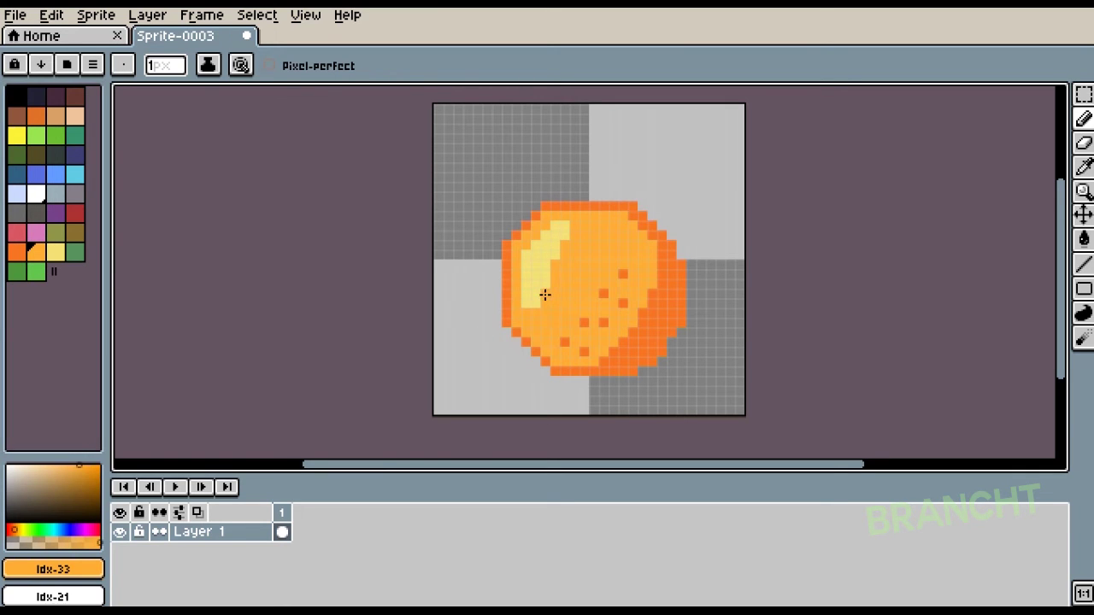
{"action": "left_click", "coordinate": [533, 302]}
Draw the stem base and a small left leaf on top of the fruit in green idx-35.
{"action": "left_click", "coordinate": [76, 252]}
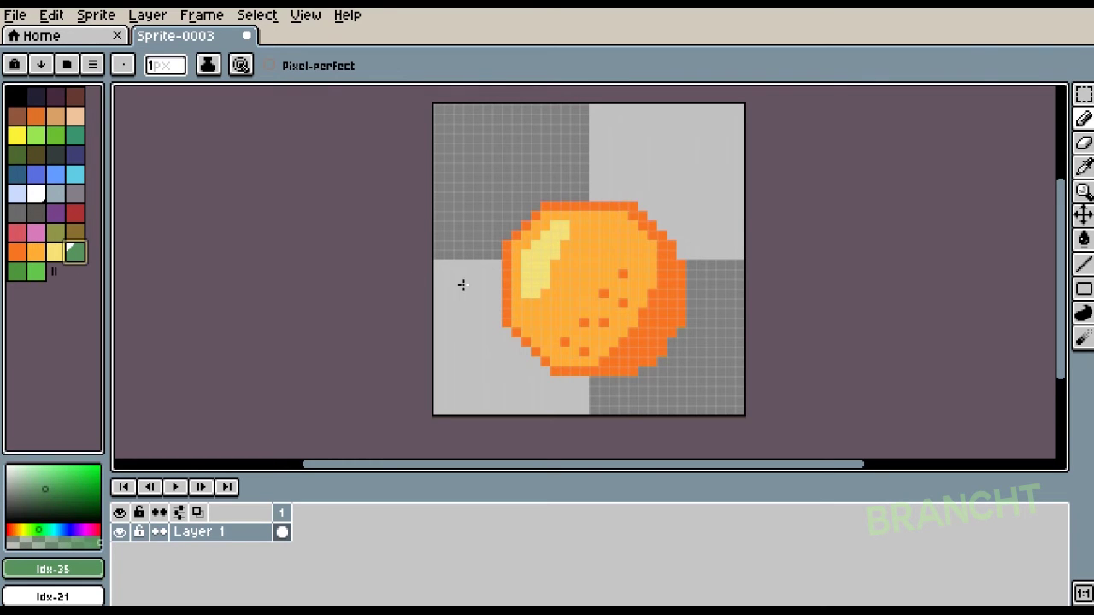
{"action": "left_click", "coordinate": [564, 234]}
{"action": "left_click", "coordinate": [599, 197]}
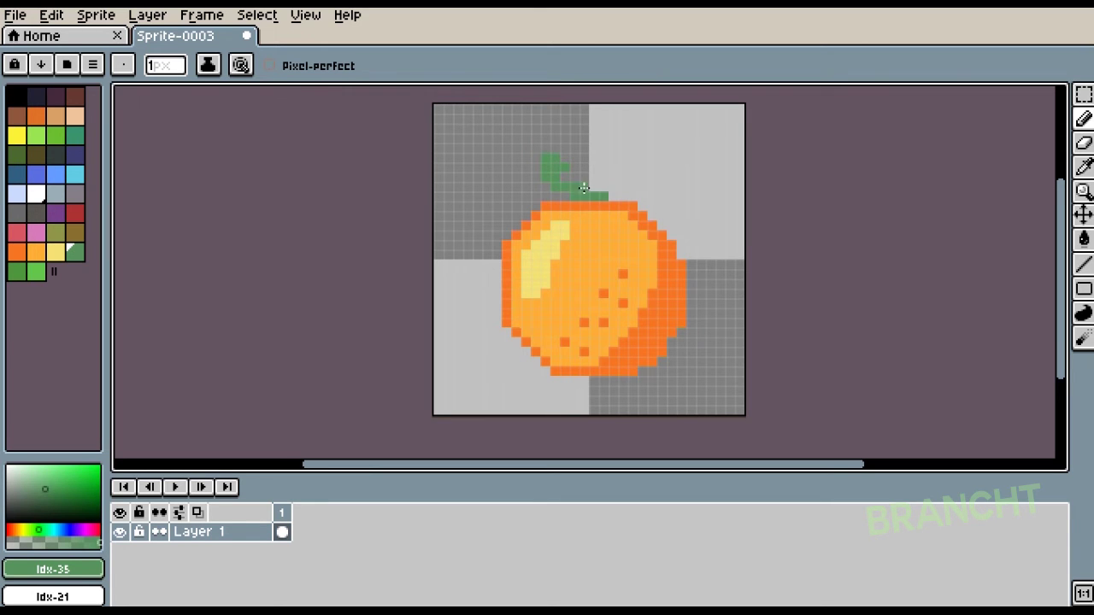
Outline a larger right leaf rising from the stem in green idx-35 and join it to the left leaf.
{"action": "left_click", "coordinate": [612, 176]}
{"action": "key", "text": "ctrl+z"}
{"action": "left_click", "coordinate": [610, 176]}
{"action": "left_click", "coordinate": [620, 175]}
{"action": "left_click", "coordinate": [622, 167]}
{"action": "left_click", "coordinate": [630, 158]}
{"action": "left_click", "coordinate": [631, 149]}
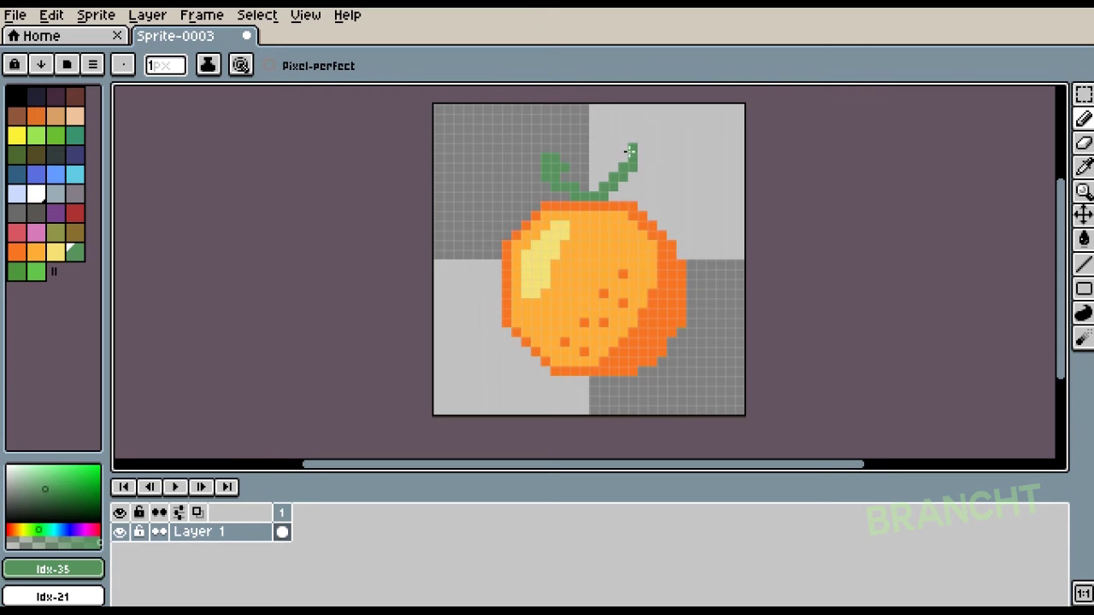
{"action": "left_click", "coordinate": [623, 148]}
{"action": "left_click", "coordinate": [616, 151]}
{"action": "left_click", "coordinate": [604, 155]}
{"action": "left_click", "coordinate": [596, 163]}
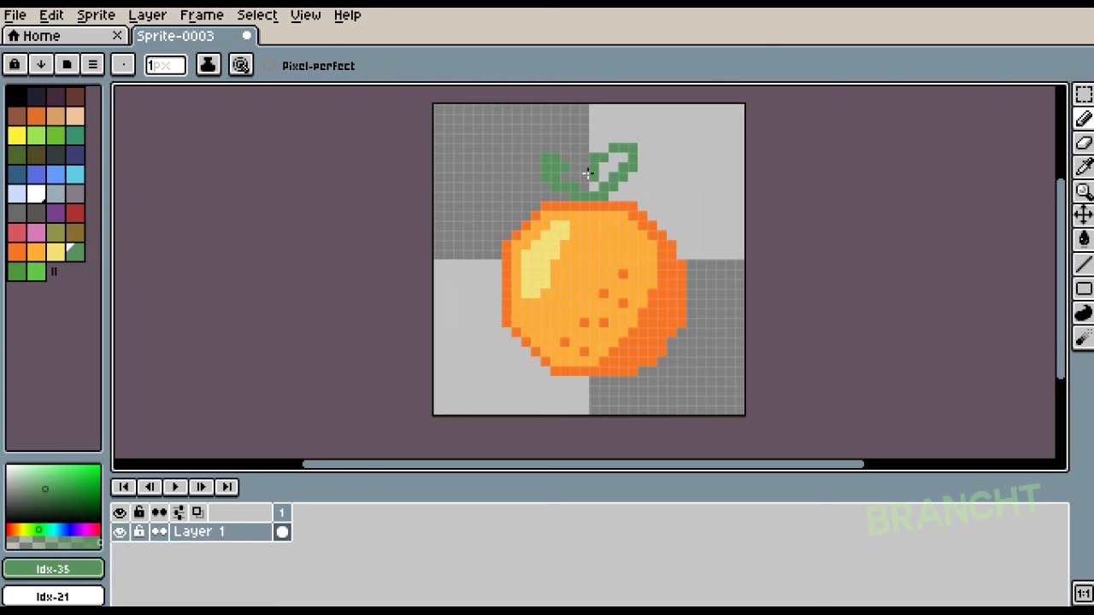
{"action": "left_click", "coordinate": [584, 173]}
Fill the right leaf with mid green idx-36 along its lower side and bright green idx-37 along its upper side.
{"action": "left_click", "coordinate": [18, 272]}
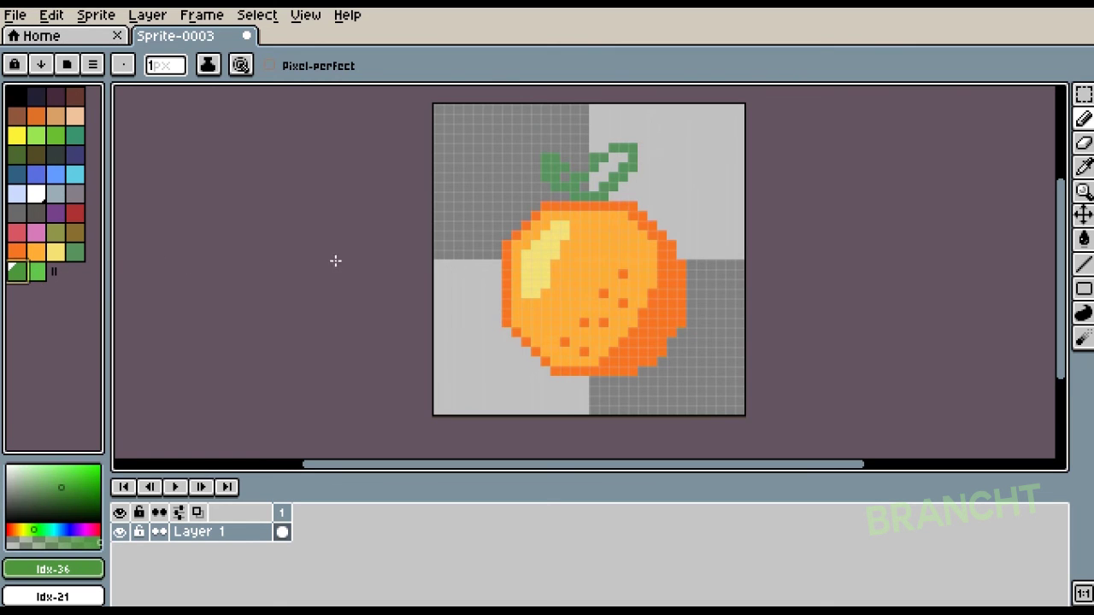
{"action": "left_click", "coordinate": [601, 185]}
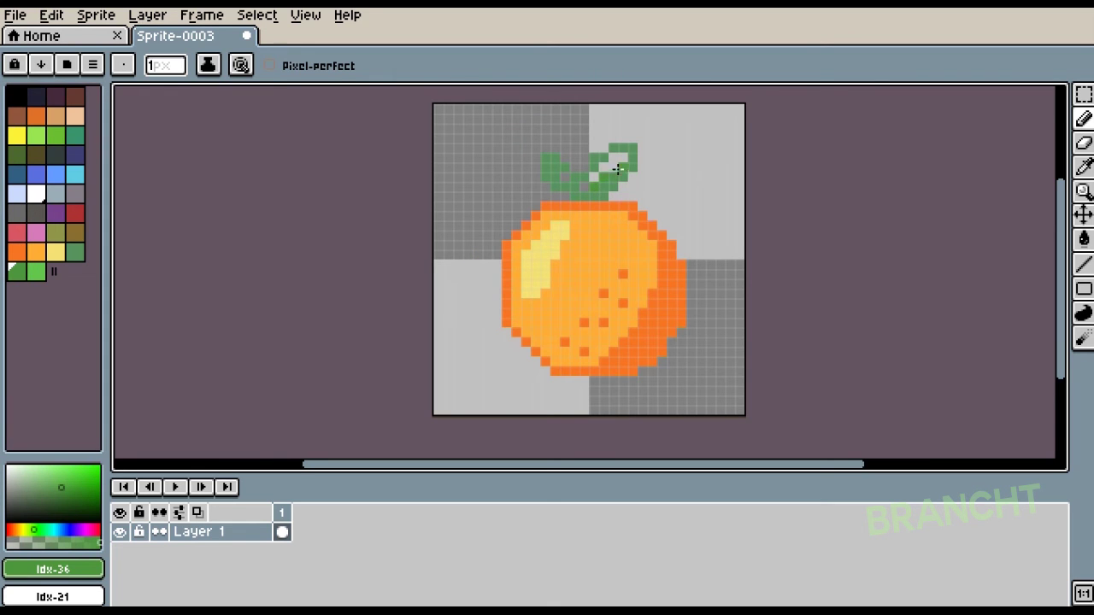
{"action": "left_click", "coordinate": [614, 167]}
{"action": "left_click", "coordinate": [36, 272]}
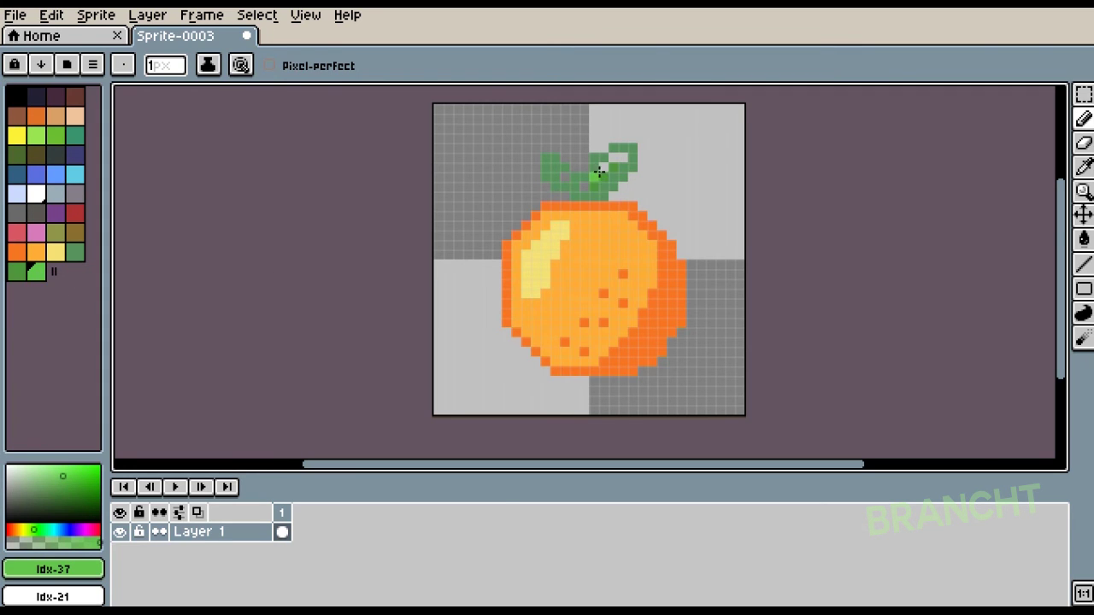
{"action": "left_click_drag", "start_coordinate": [603, 166], "coordinate": [627, 149]}
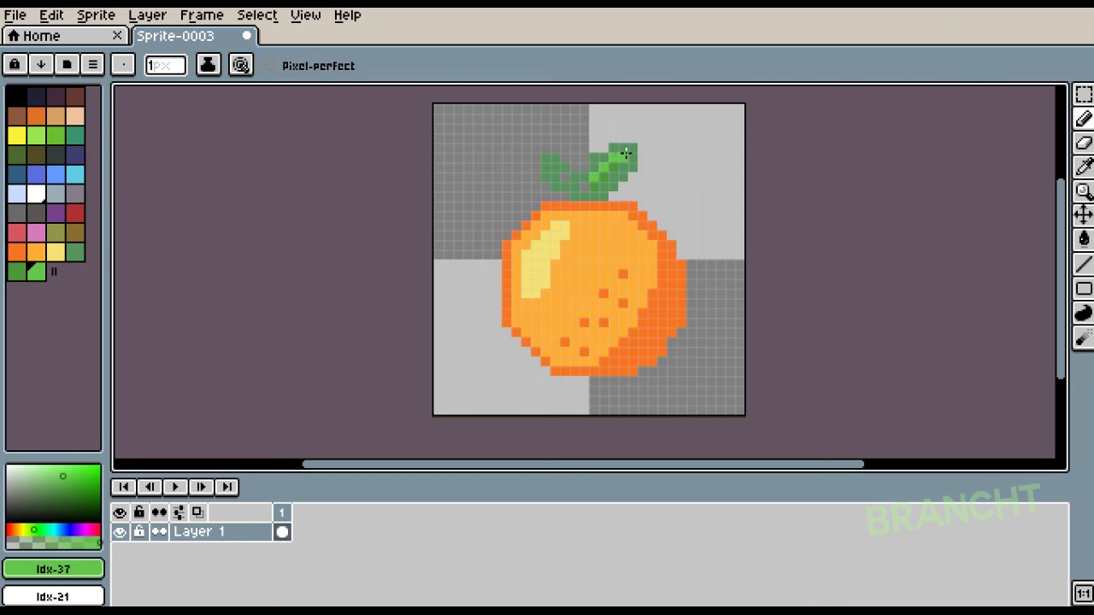
Extend the left leaf's tip in green idx-35 and shade its inside with bright green idx-37 and mid green idx-36.
{"action": "left_click", "coordinate": [79, 253]}
{"action": "key", "text": "ctrl+z"}
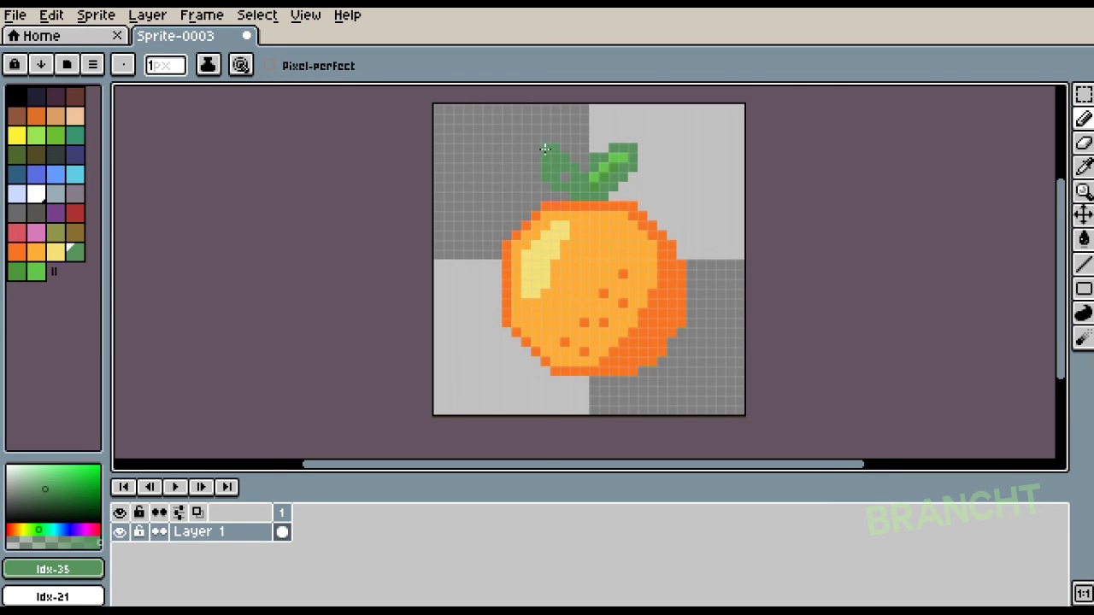
{"action": "left_click", "coordinate": [709, 147]}
{"action": "key", "text": "ctrl+z"}
{"action": "left_click", "coordinate": [36, 272]}
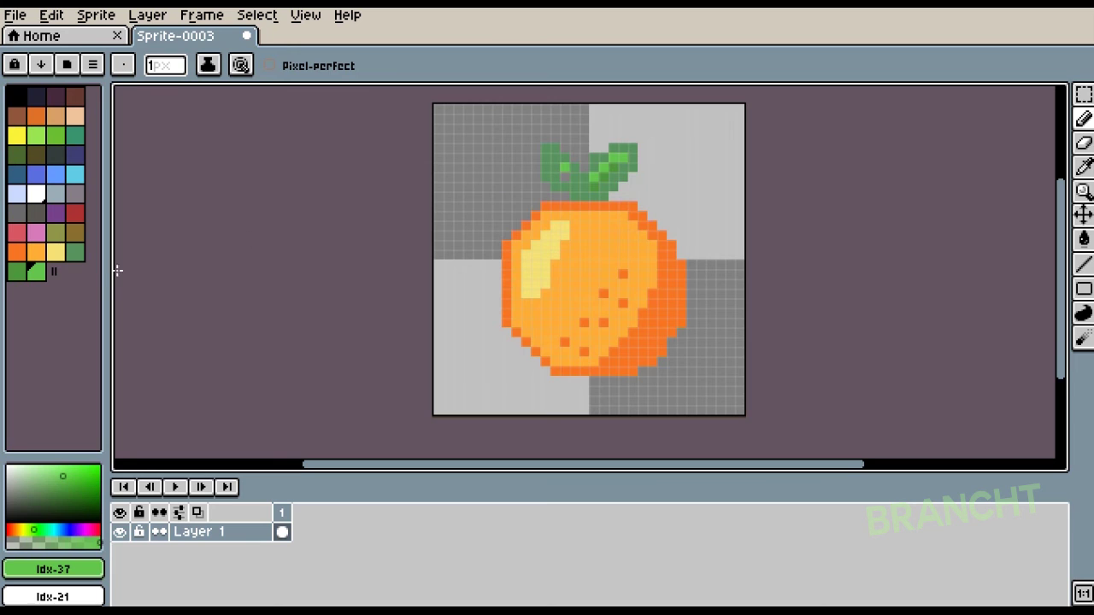
{"action": "left_click", "coordinate": [18, 274]}
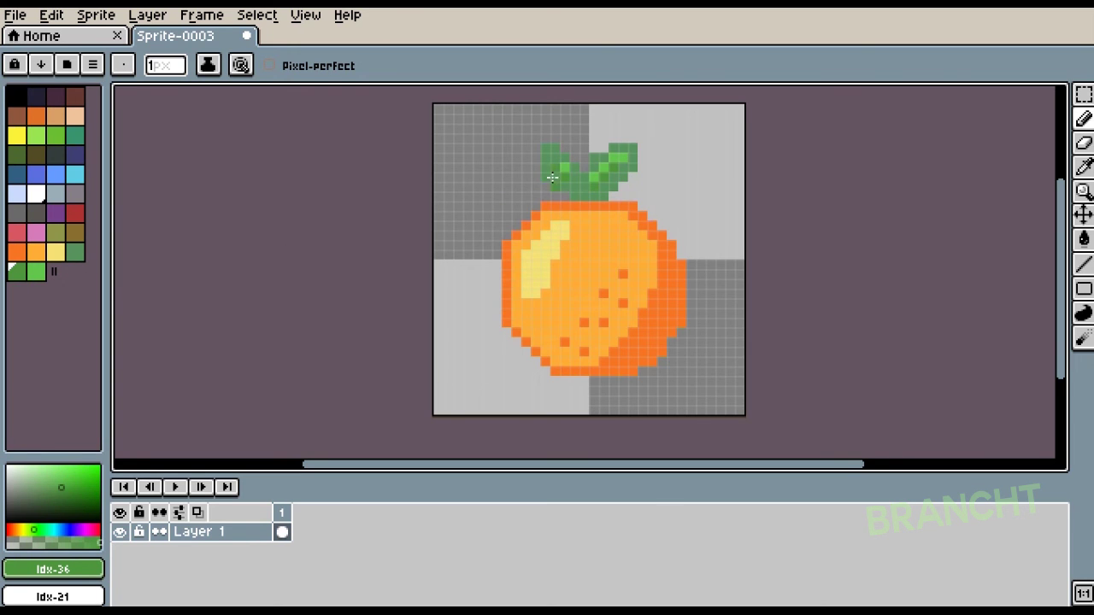
Raise the red value of the foreground green to make the colour #6d983d.
{"action": "left_click", "coordinate": [53, 568]}
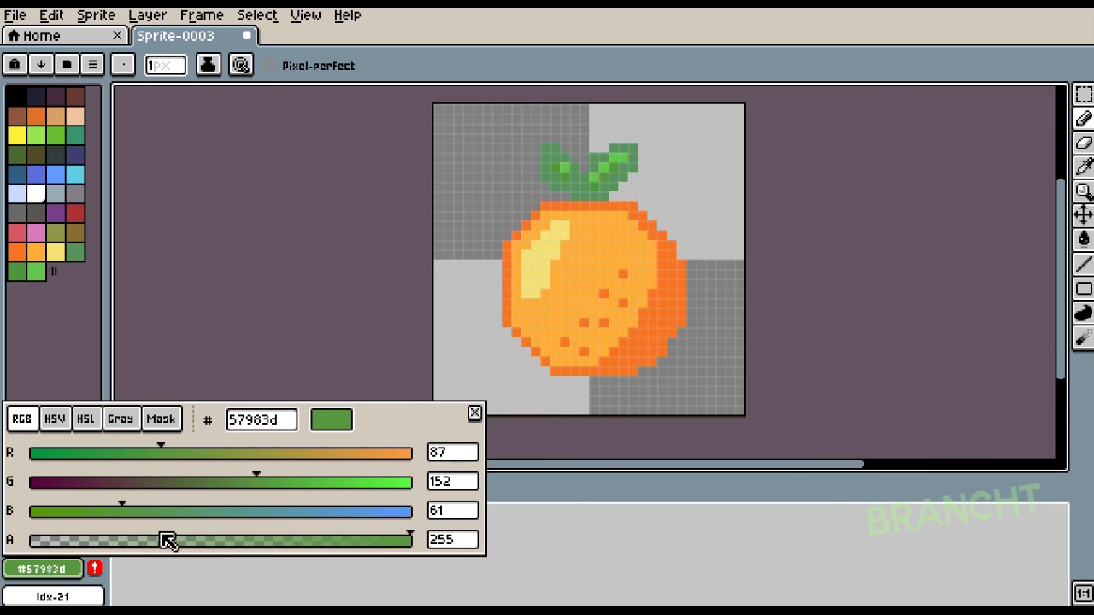
{"action": "left_click_drag", "start_coordinate": [163, 451], "coordinate": [189, 452]}
{"action": "left_click", "coordinate": [410, 316]}
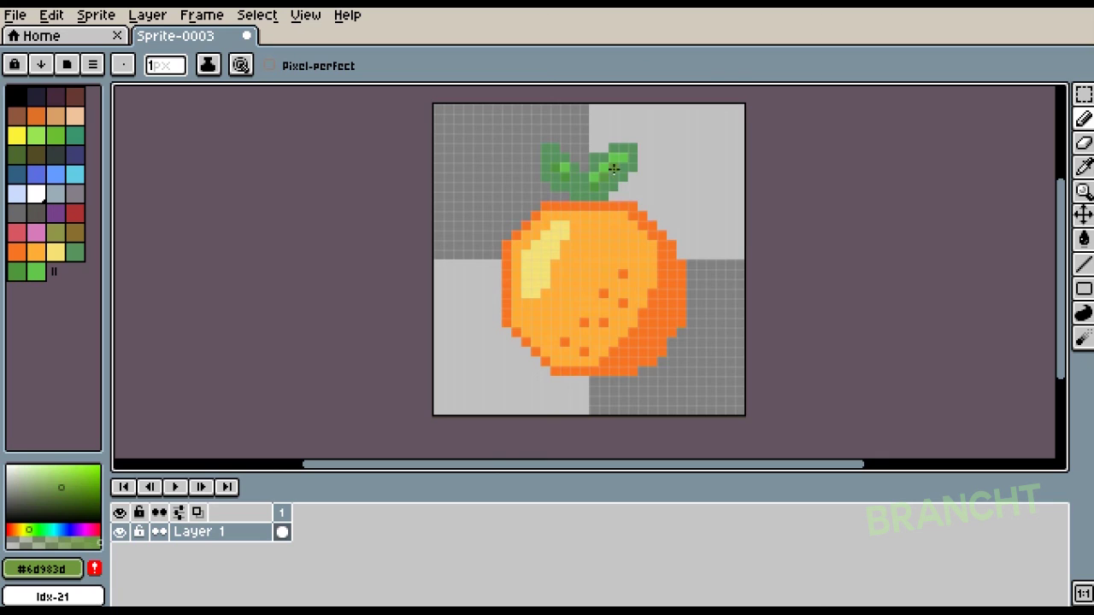